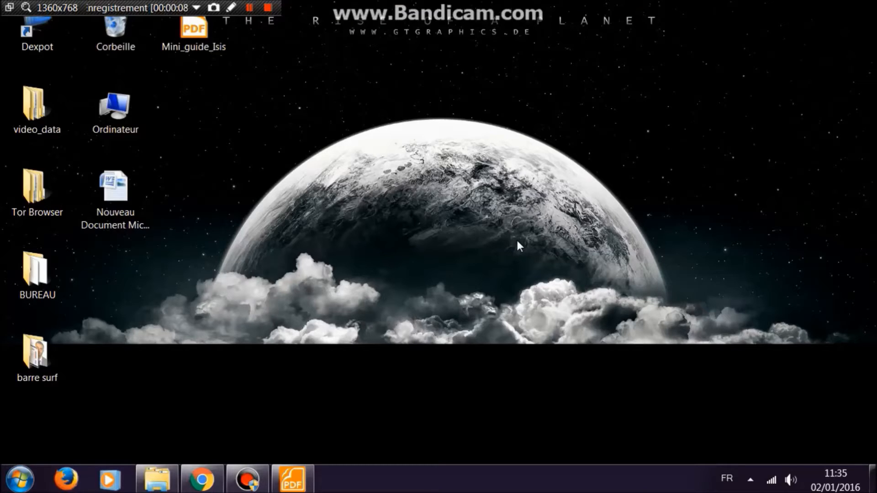
# Switch to Chrome to read the Wikipedia article on Proteus, and return to the desktop
pyautogui.click(201, 479)
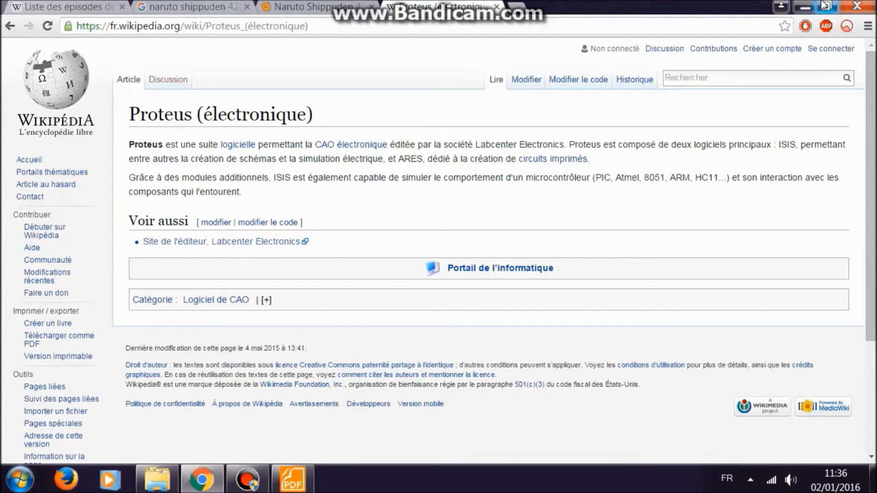
pyautogui.click(804, 6)
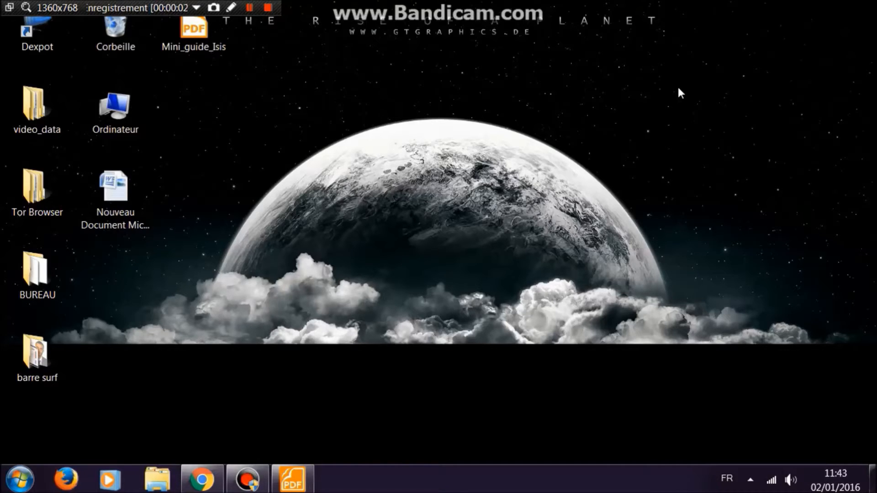
# Launch ISIS 7 Professional
pyautogui.click(19, 479)
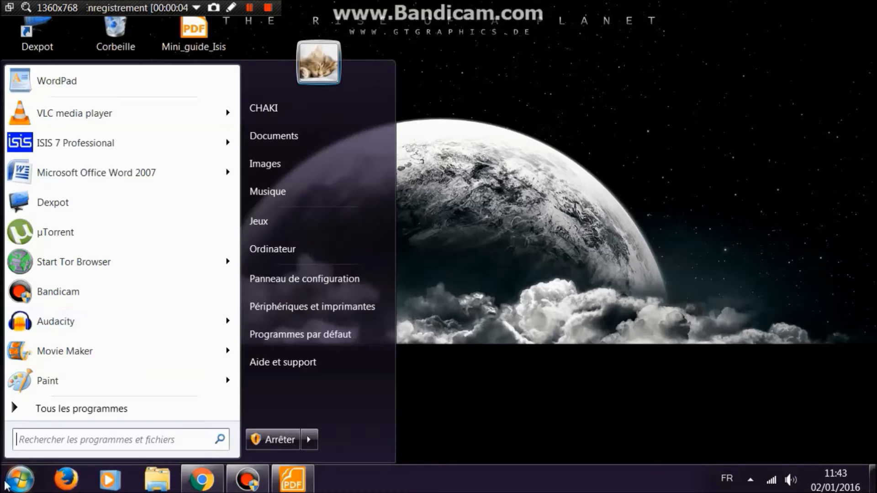
pyautogui.click(50, 145)
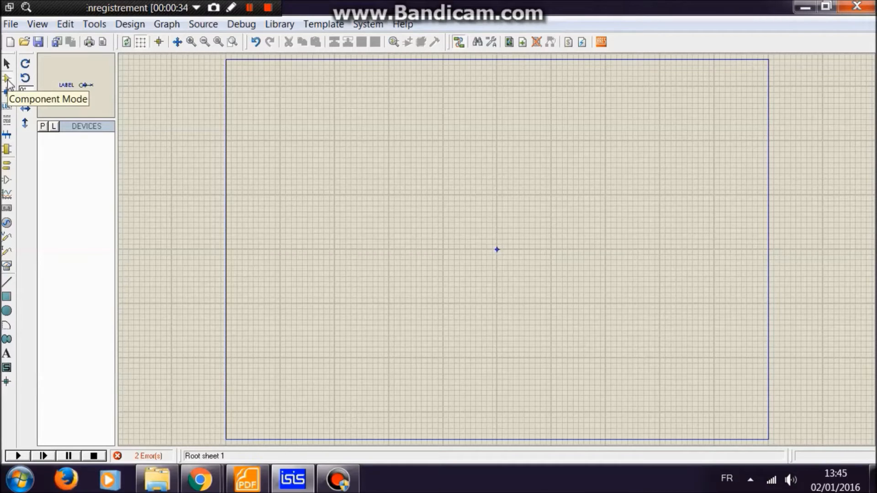
# Search the device library for "minres" and add the MINRES10K resistor to the device list
pyautogui.click(42, 126)
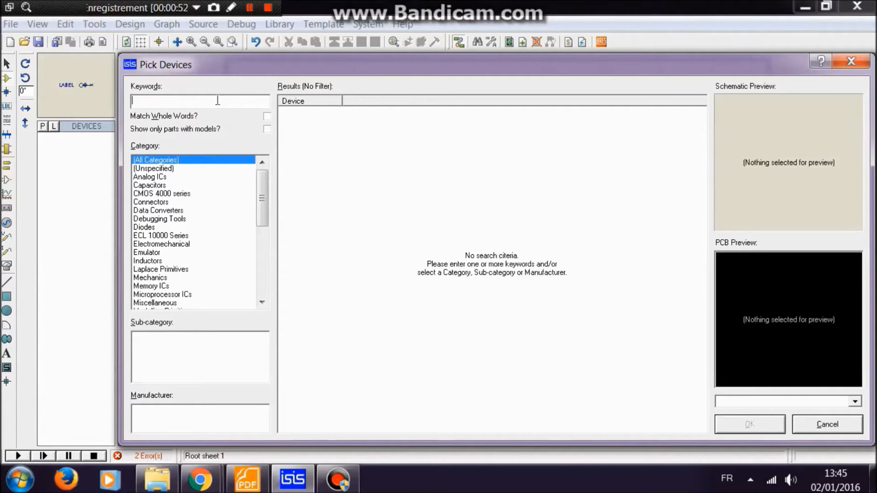
pyautogui.moveTo(263, 202); pyautogui.dragTo(268, 177)
pyautogui.write('minres')
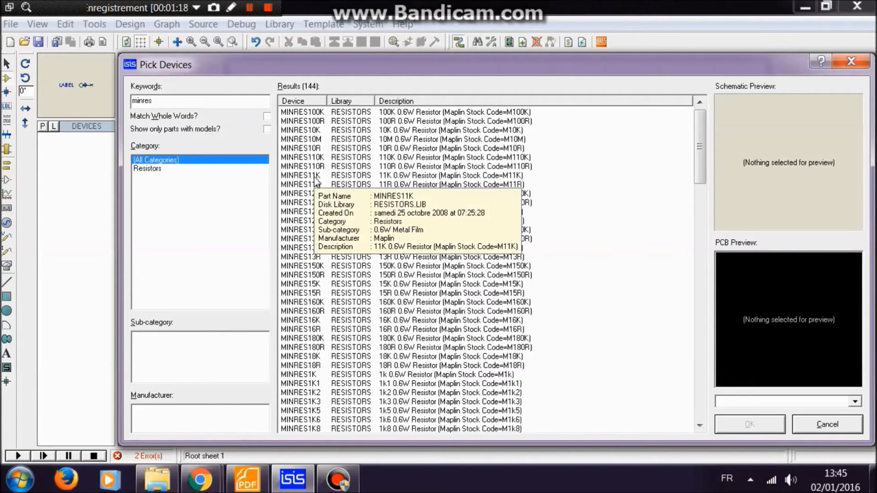
pyautogui.click(323, 132)
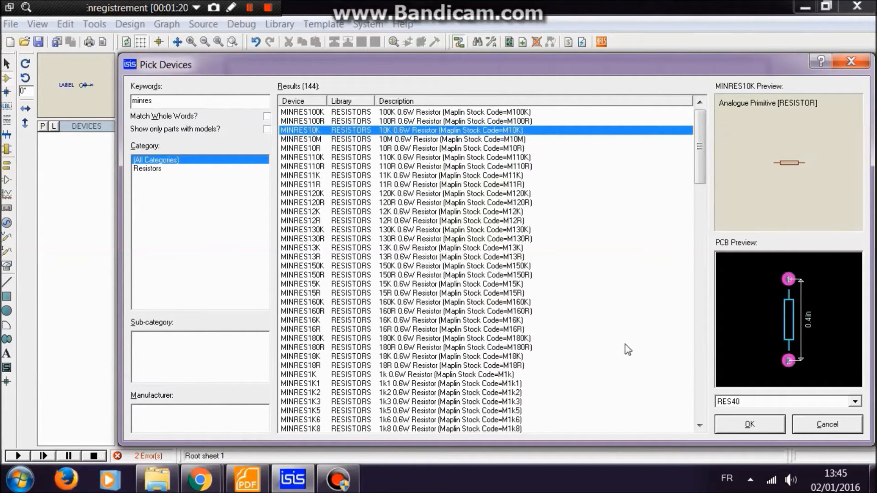
pyautogui.click(750, 425)
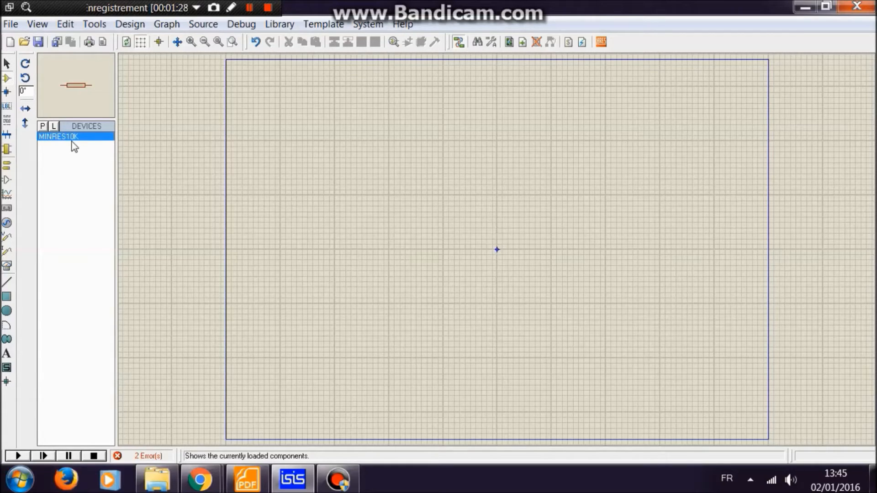
# Add the MINRES1K resistor to the device list from the Resistors category, 0.6W Metal Film sub-category
pyautogui.click(43, 127)
pyautogui.moveTo(267, 213); pyautogui.dragTo(266, 259)
pyautogui.click(190, 235)
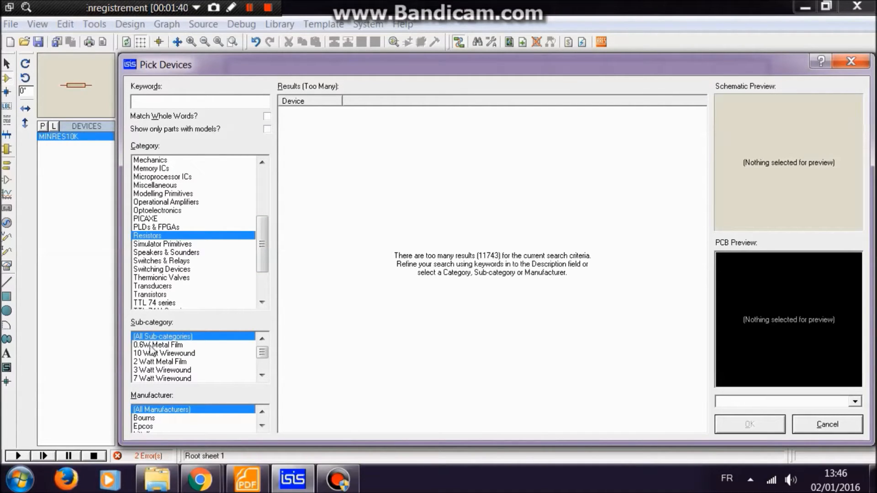
pyautogui.click(173, 346)
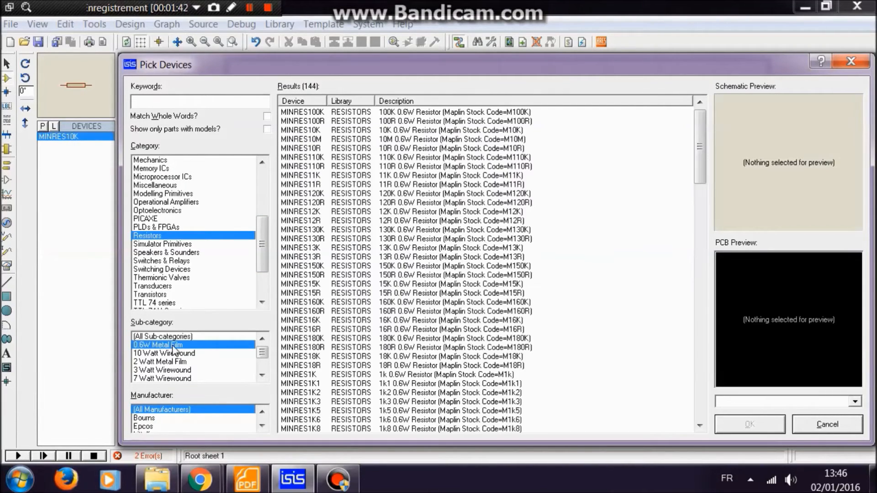
pyautogui.moveTo(700, 176); pyautogui.dragTo(699, 197)
pyautogui.click(335, 283)
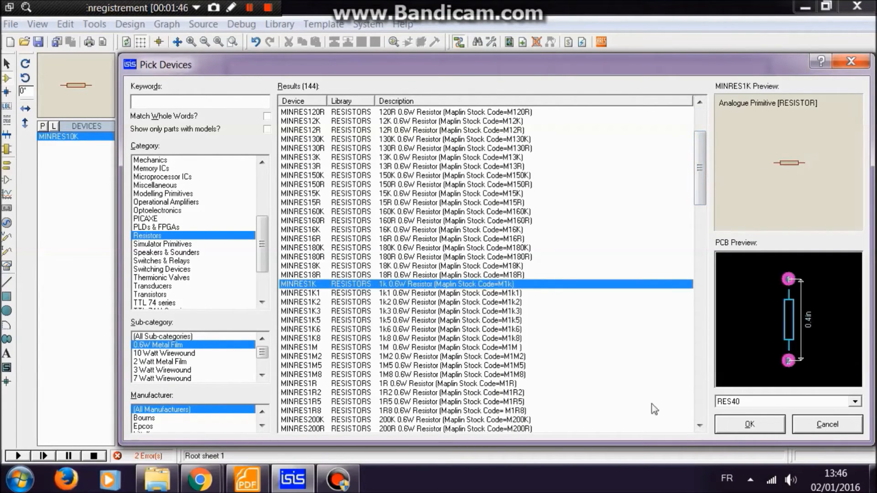
pyautogui.click(741, 423)
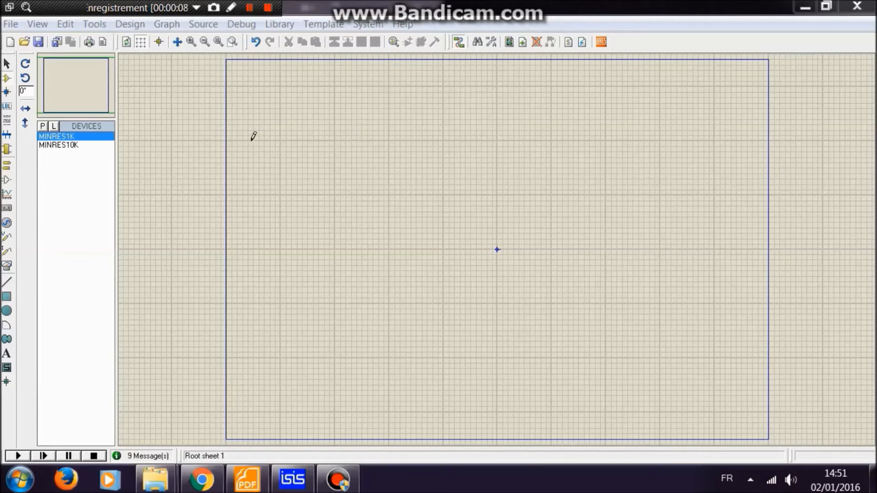
# Place a MINRES1K resistor above the sheet's centre, a MINRES10K to its lower right, and a second MINRES1K below that one
pyautogui.click(71, 137)
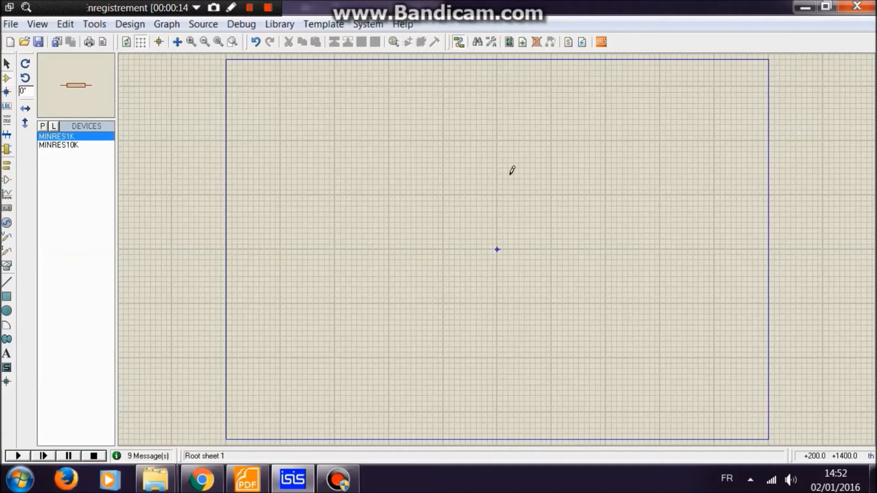
pyautogui.click(493, 172)
pyautogui.click(494, 179)
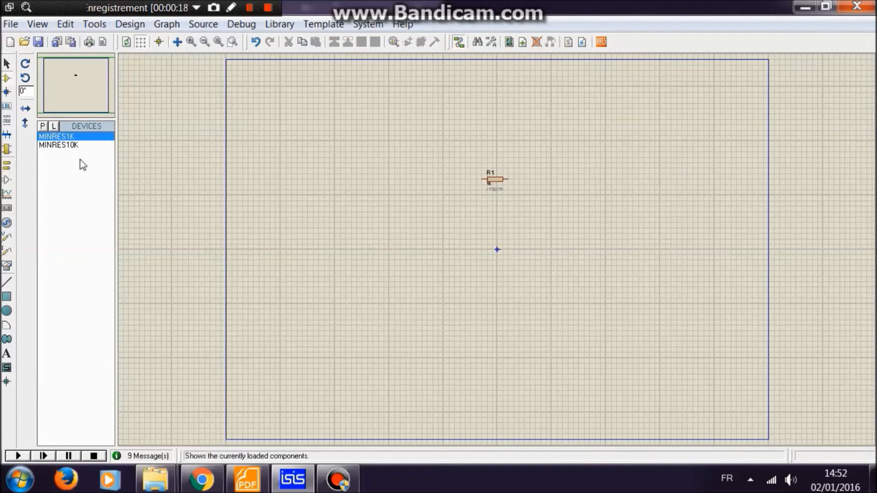
pyautogui.click(62, 146)
pyautogui.click(553, 220)
pyautogui.click(570, 223)
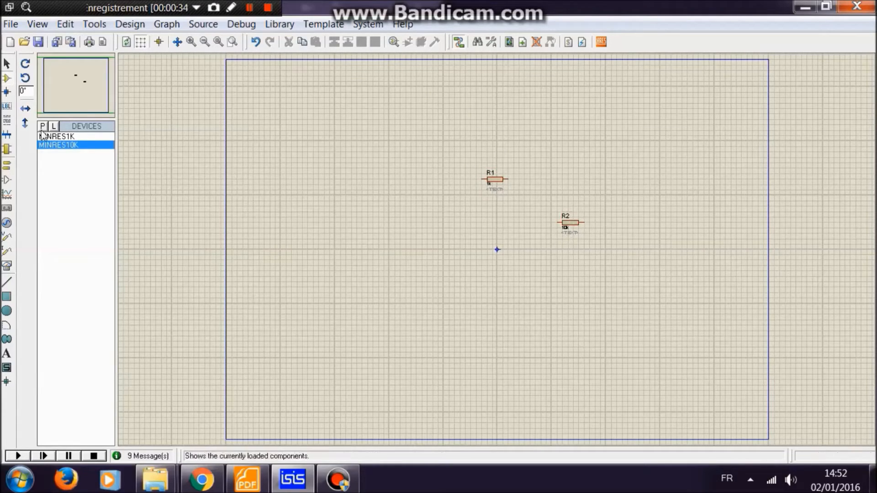
pyautogui.click(69, 136)
pyautogui.click(596, 286)
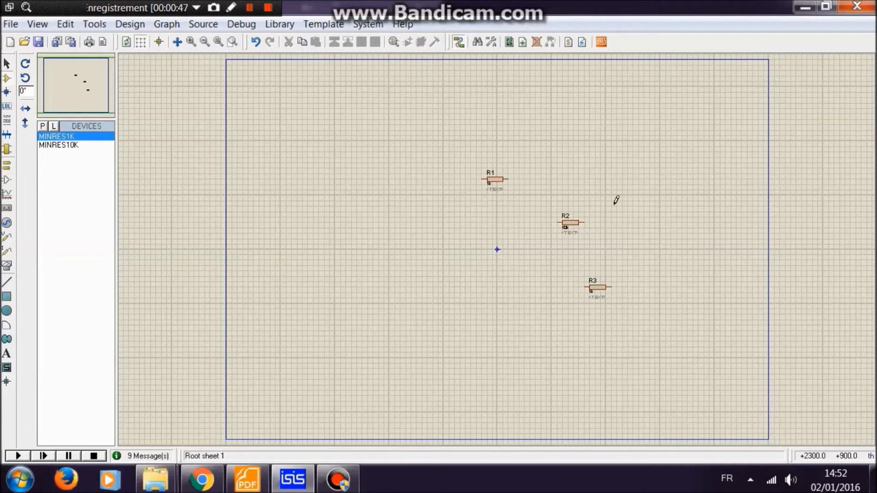
# Delete the 10k resistor R2 from the schematic
pyautogui.click(568, 226)
pyautogui.rightClick(567, 227)
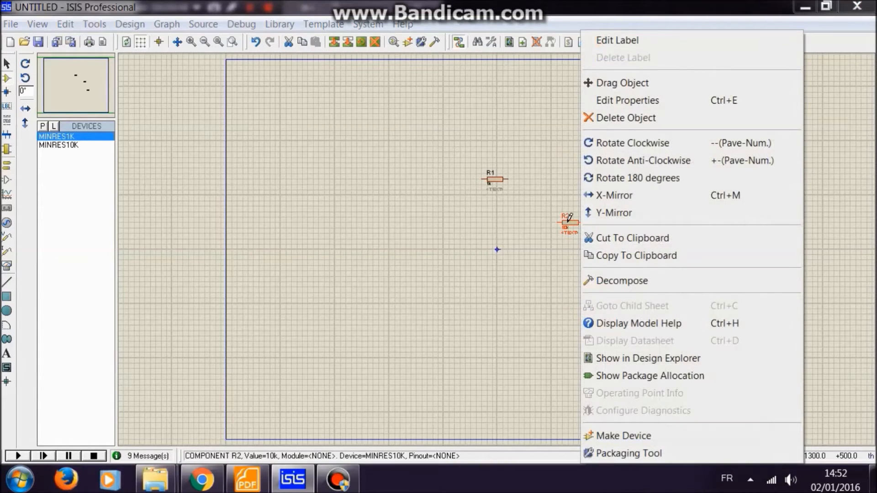
pyautogui.click(637, 124)
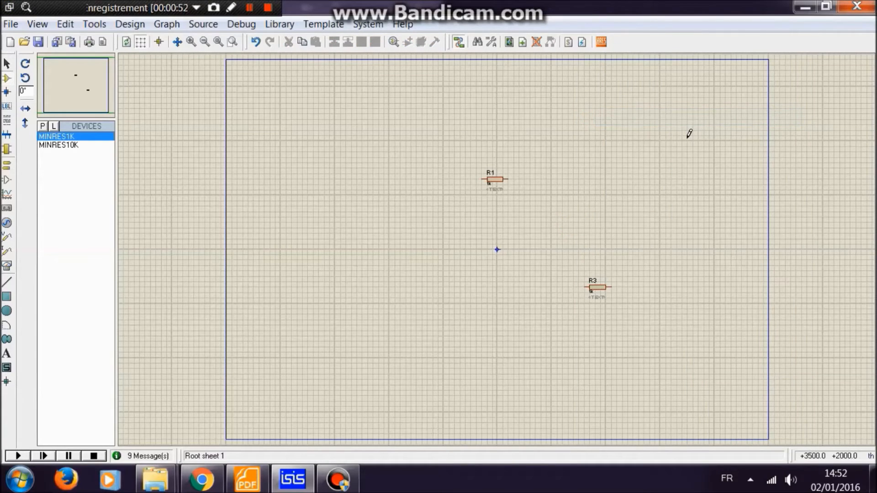
# Relabel resistor R3 as R2
pyautogui.click(594, 285)
pyautogui.click(594, 285)
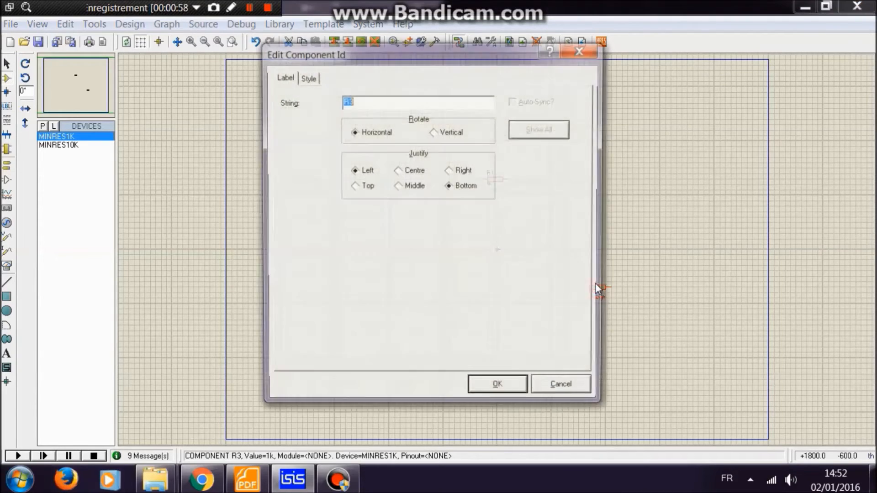
pyautogui.click(373, 101)
pyautogui.press('BackSpace')
pyautogui.write('2')
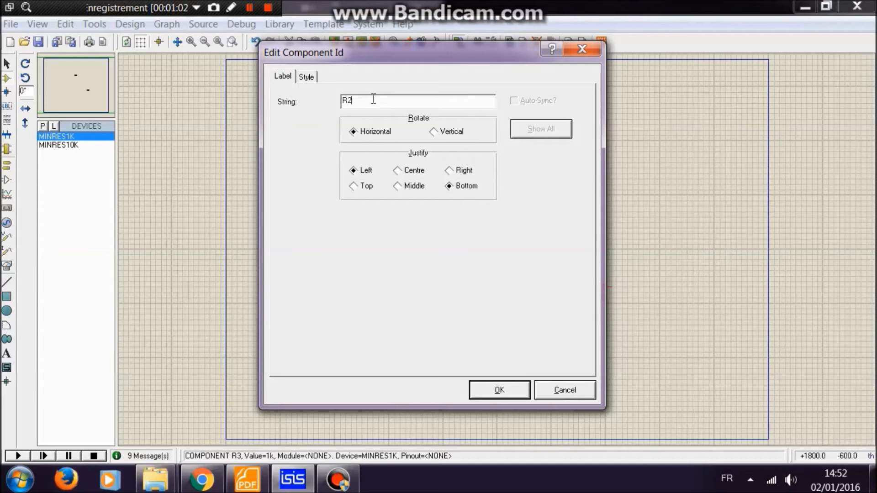
pyautogui.click(499, 389)
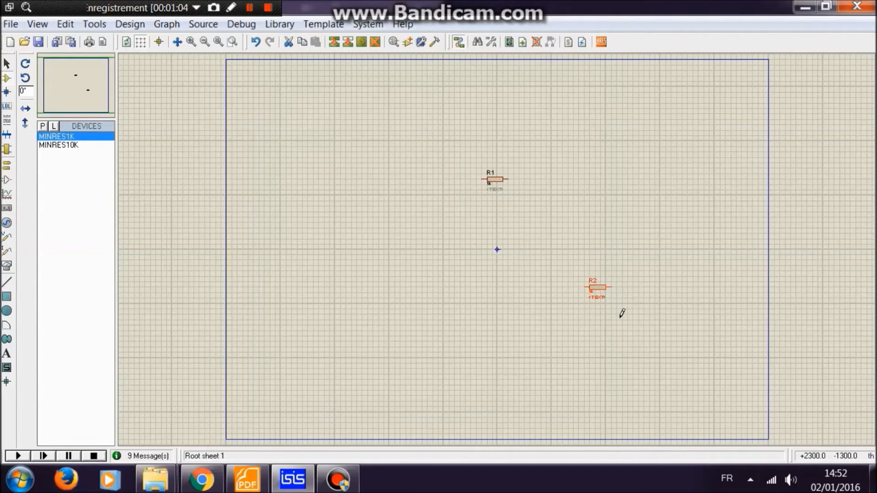
# Rotate resistor R2 clockwise to stand vertically and move it up closer to R1, at its lower right
pyautogui.rightClick(594, 291)
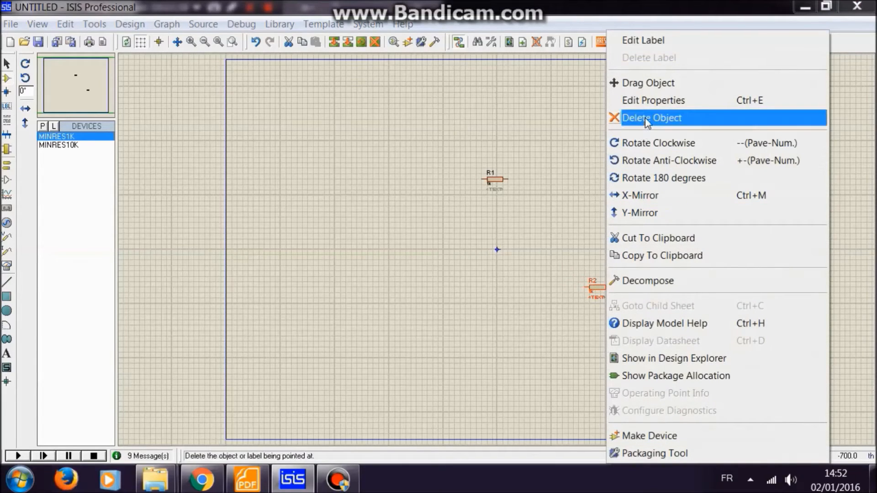
pyautogui.click(672, 149)
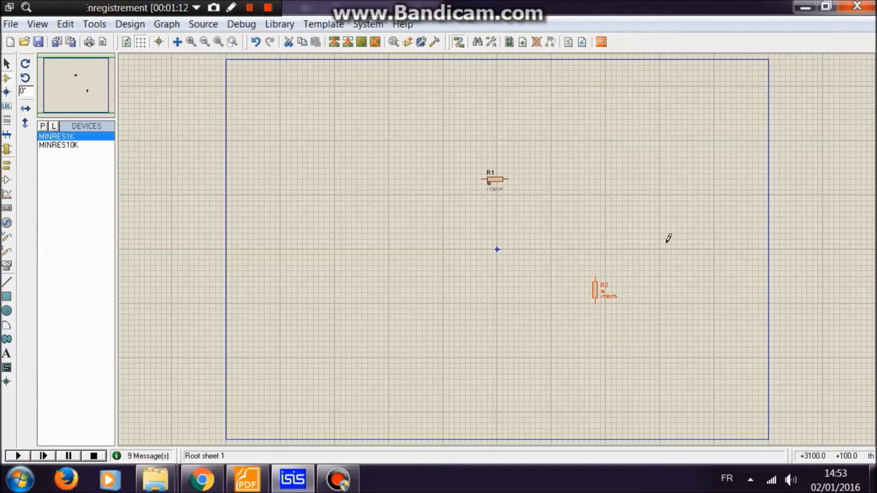
pyautogui.click(594, 292)
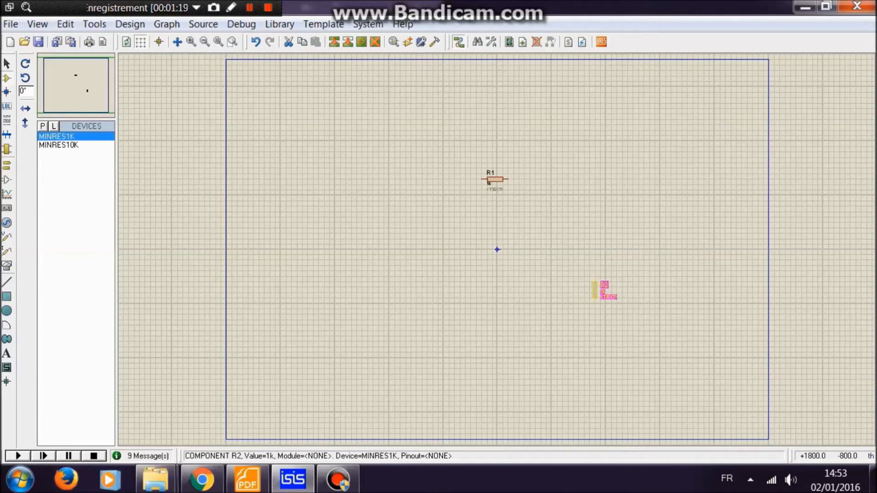
pyautogui.moveTo(593, 293); pyautogui.dragTo(557, 234)
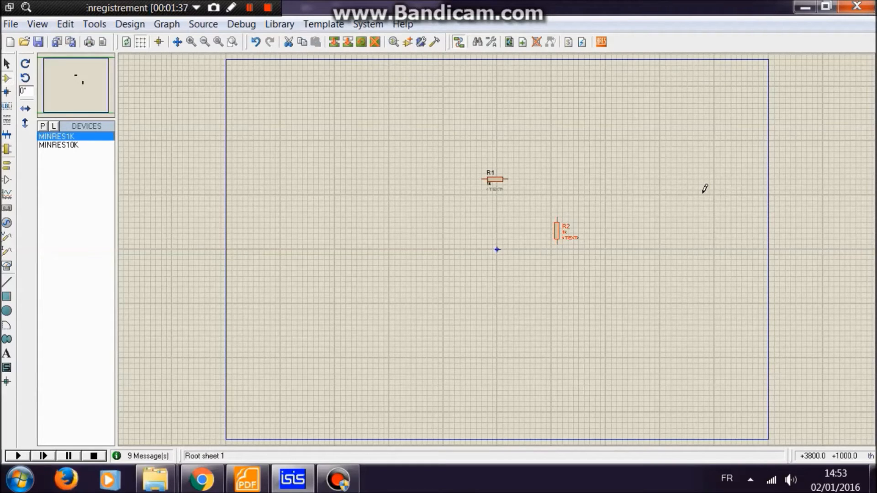
# Place a ground terminal below and left of the resistors and a power terminal just left of R1
pyautogui.click(10, 169)
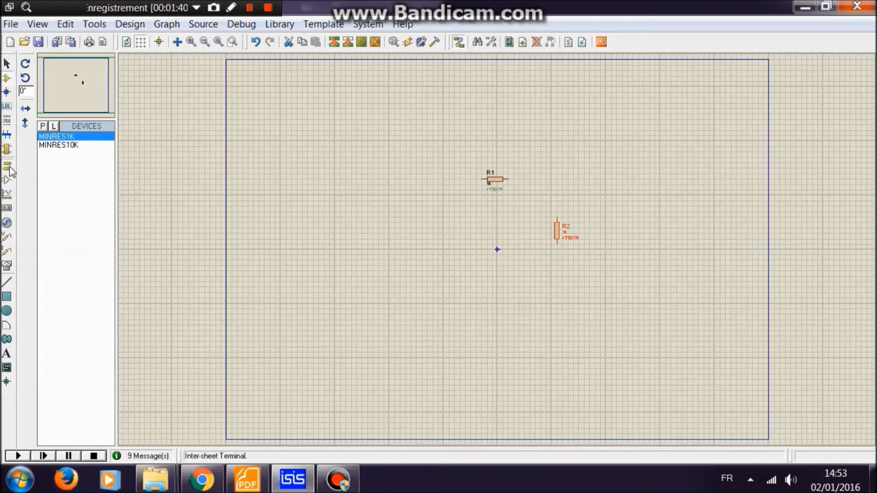
pyautogui.click(52, 179)
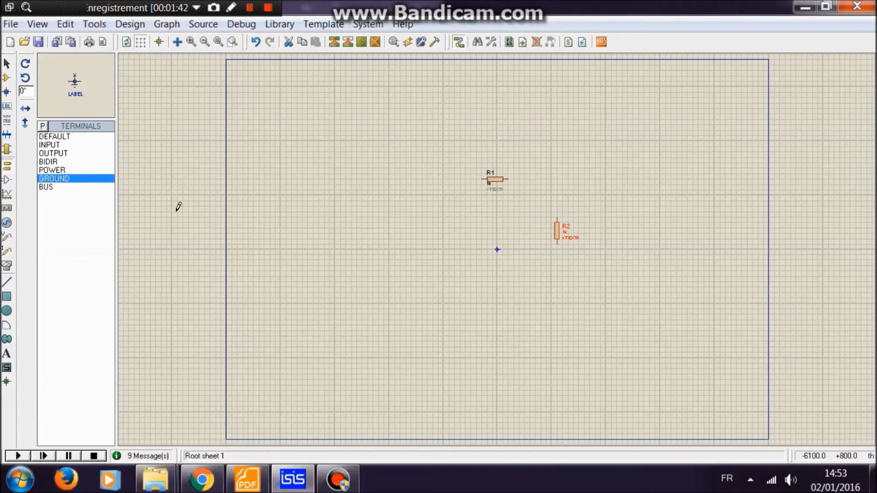
pyautogui.click(444, 280)
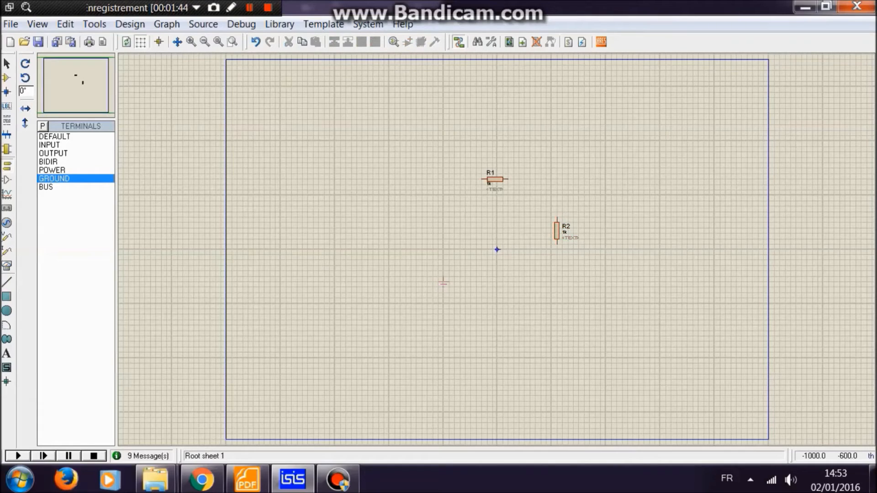
pyautogui.click(53, 170)
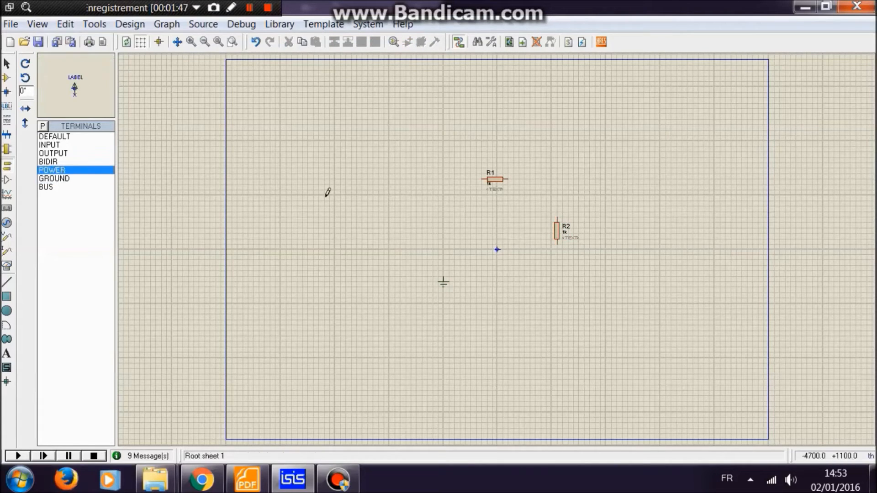
pyautogui.click(437, 171)
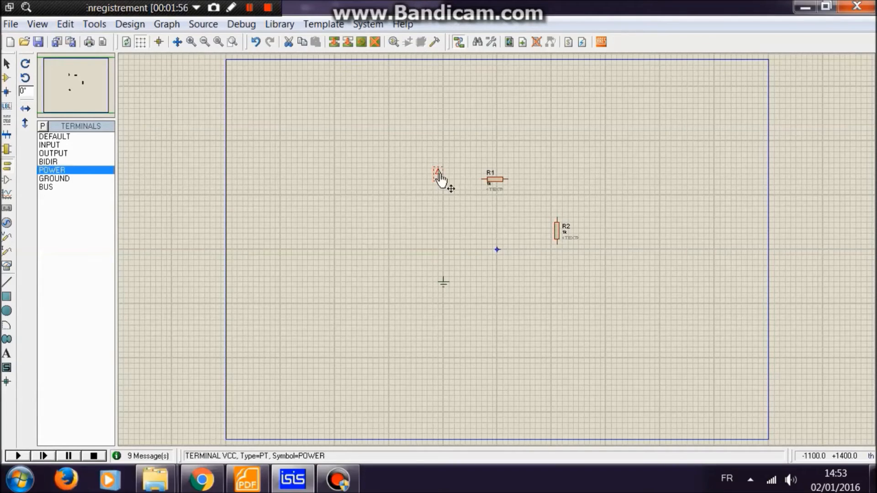
# Label the power terminal +12v
pyautogui.doubleClick(439, 176)
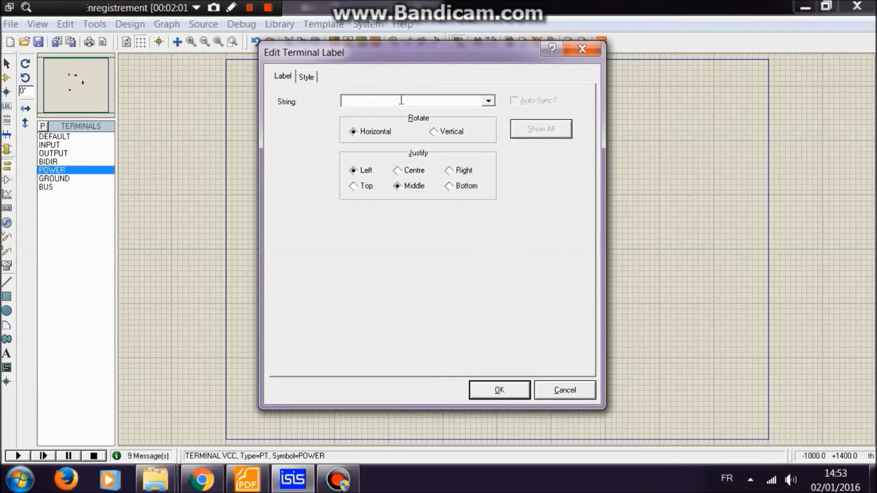
pyautogui.write('+12v')
pyautogui.click(516, 389)
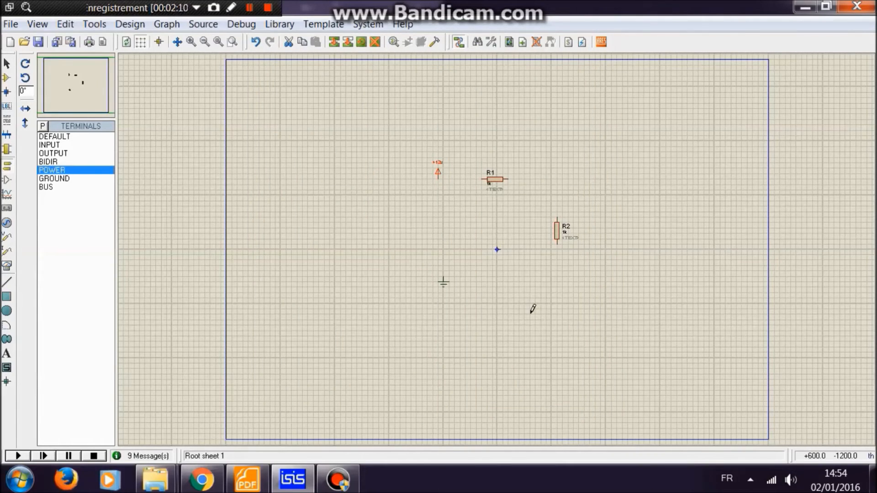
# Change the power terminal's label to +24v and deselect the terminal
pyautogui.doubleClick(437, 172)
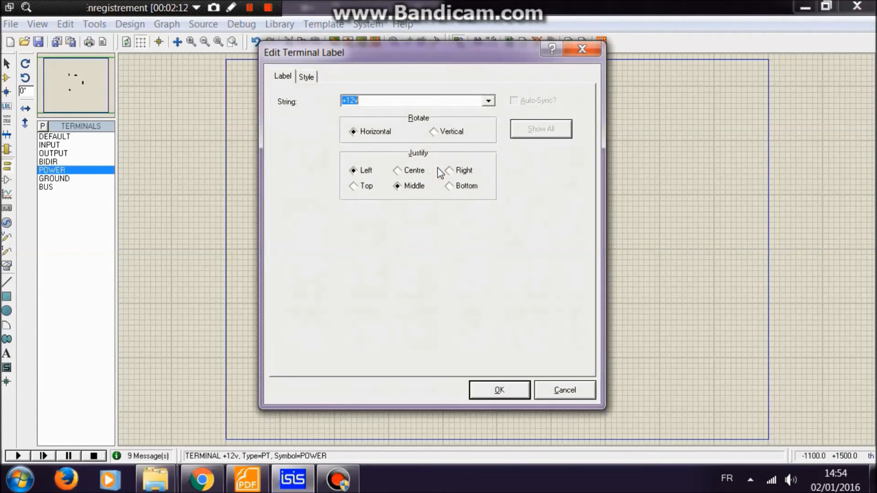
pyautogui.moveTo(355, 104); pyautogui.dragTo(346, 104)
pyautogui.write('24')
pyautogui.click(494, 390)
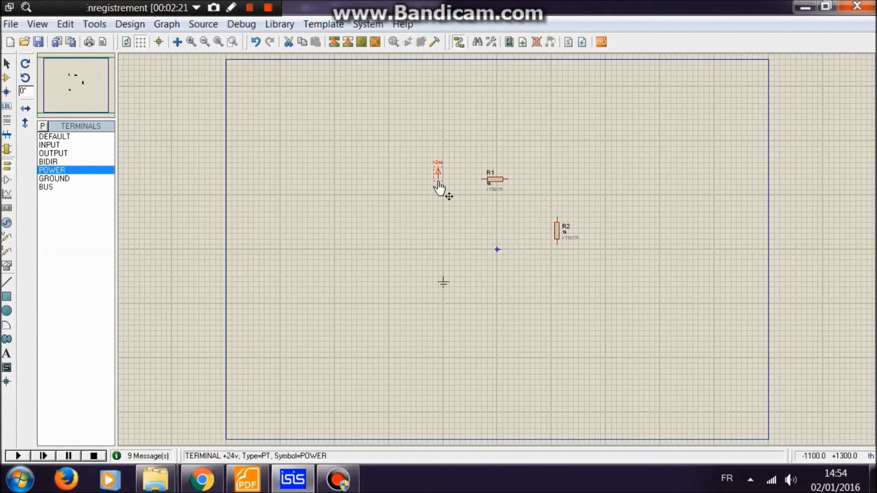
pyautogui.click(460, 181)
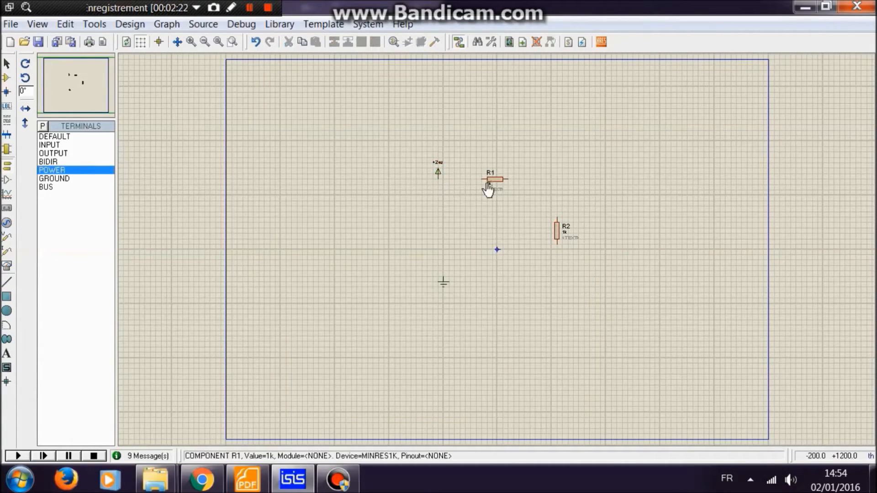
# Wire the circuit in series from the power terminal through R1 and R2 to the ground terminal
pyautogui.click(437, 178)
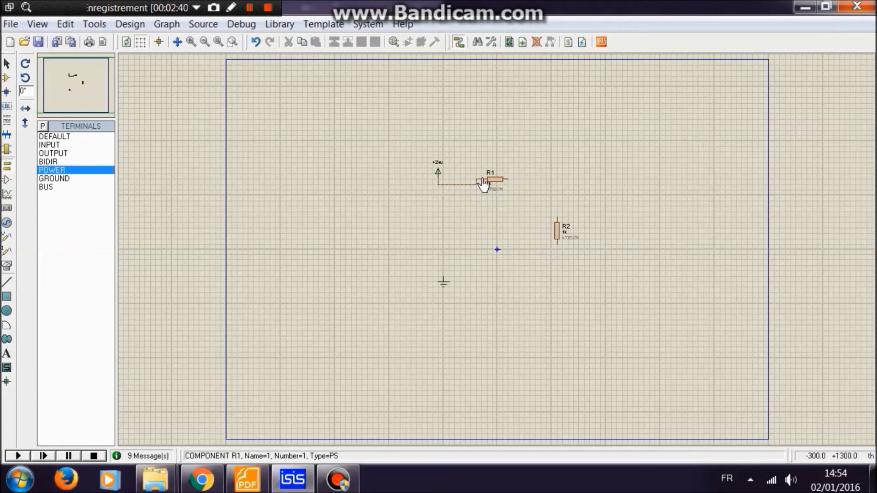
pyautogui.click(507, 179)
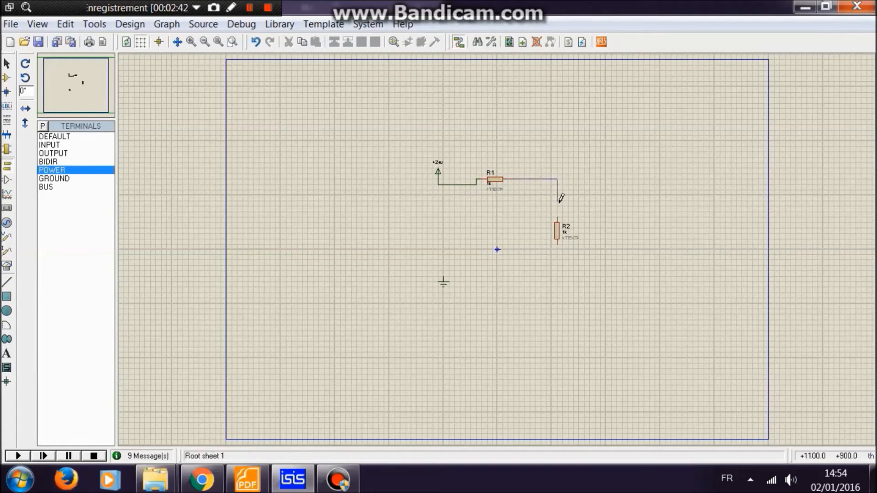
pyautogui.click(556, 219)
pyautogui.click(558, 241)
pyautogui.click(444, 279)
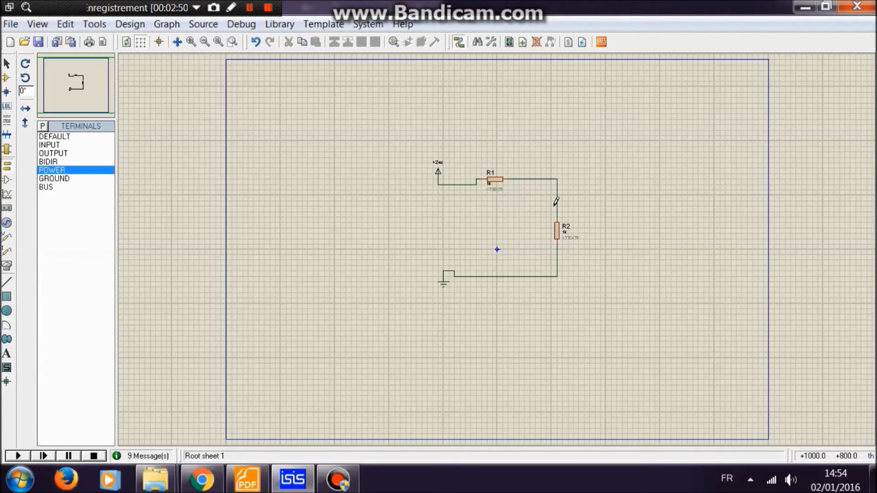
# Run the simulation of the two-resistor circuit, switch to the component list with MINRES10K selected, and stop the simulation
pyautogui.click(25, 456)
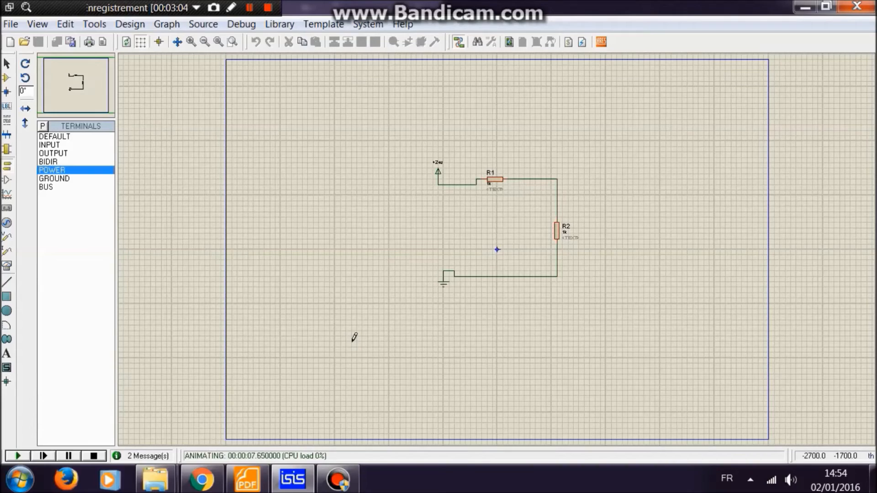
pyautogui.click(6, 77)
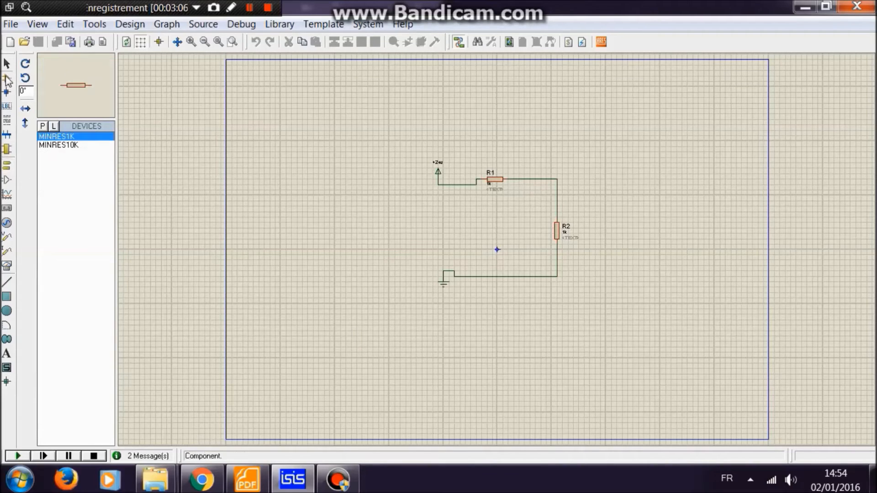
pyautogui.click(73, 145)
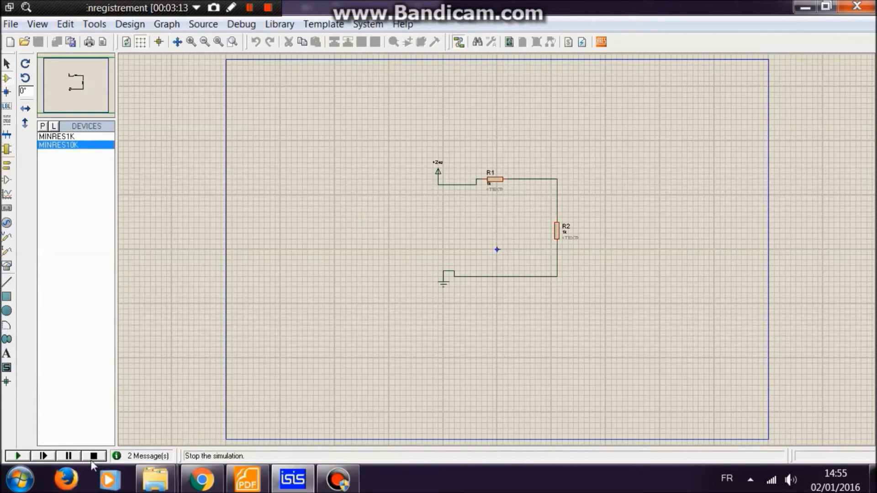
pyautogui.click(93, 457)
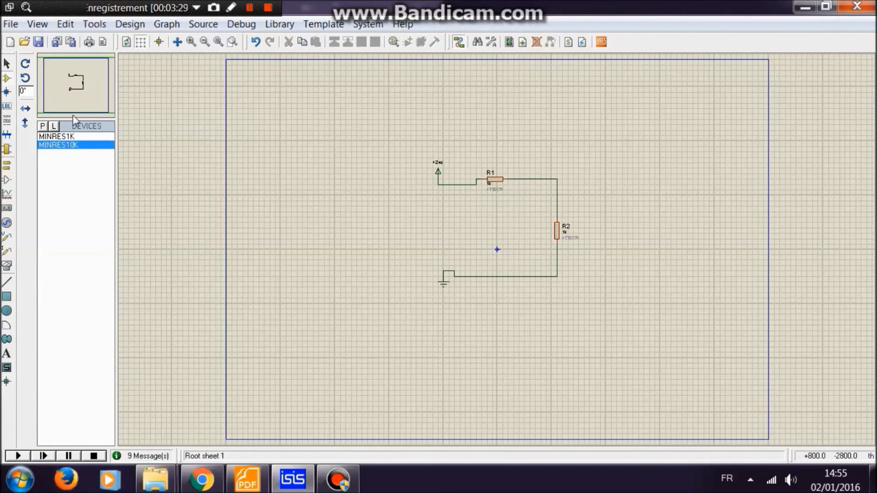
# Search the device library for "led" and add LED-RED to the component list
pyautogui.click(43, 128)
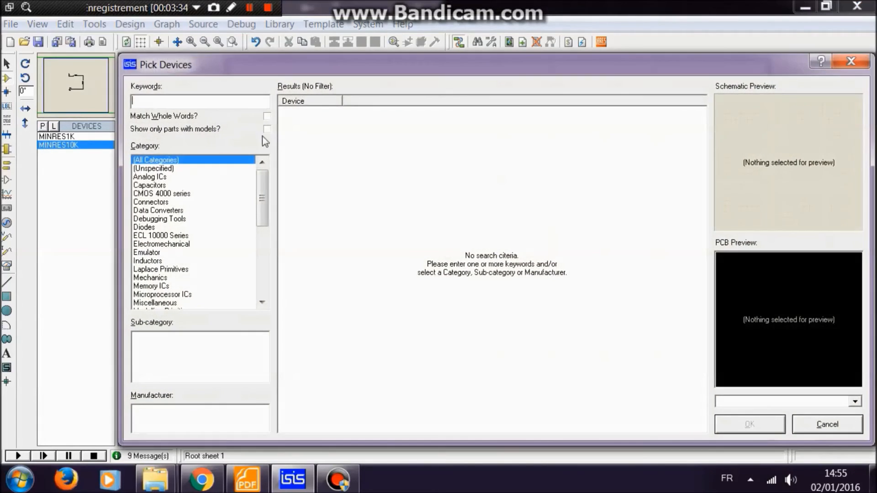
pyautogui.write('led')
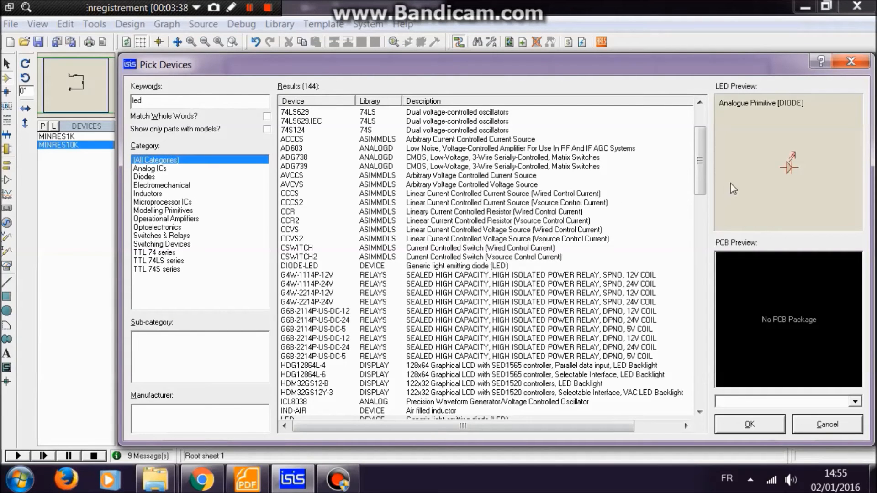
pyautogui.scroll(-7, 700, 186)
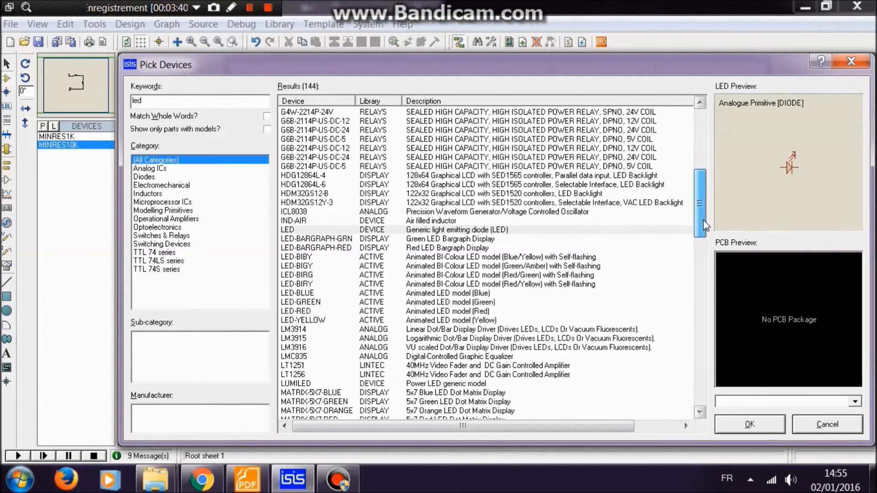
pyautogui.click(299, 304)
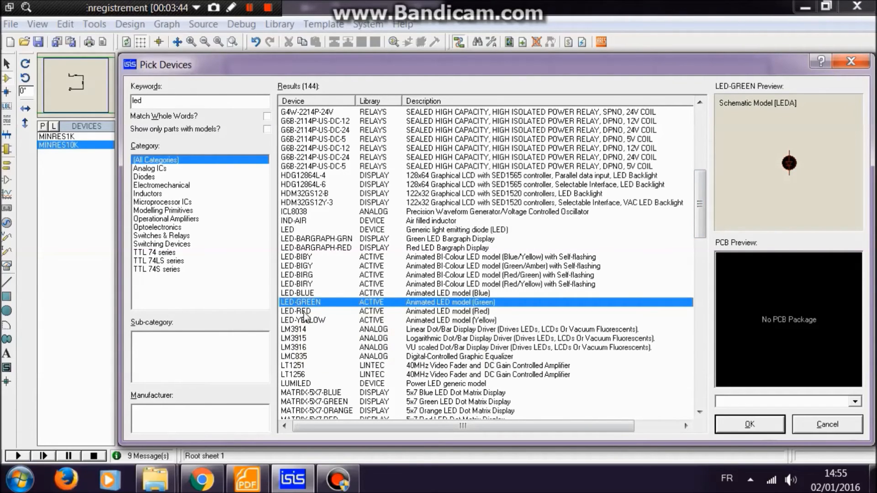
pyautogui.click(302, 312)
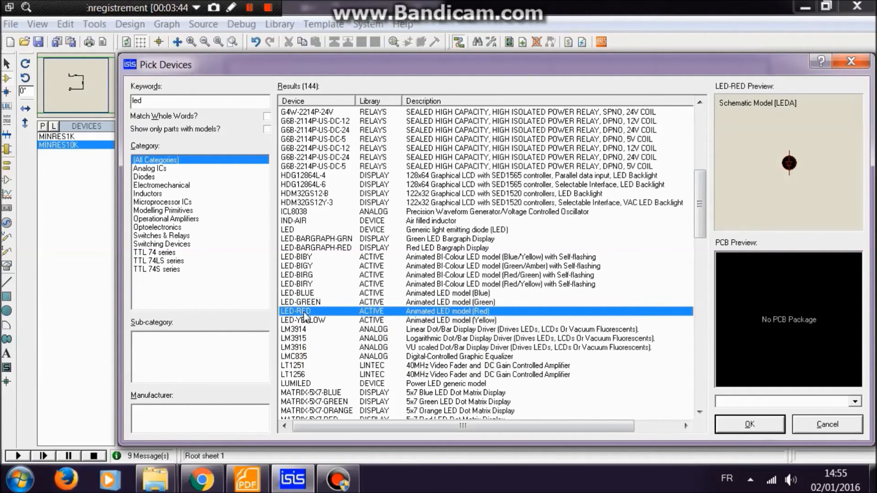
pyautogui.click(750, 424)
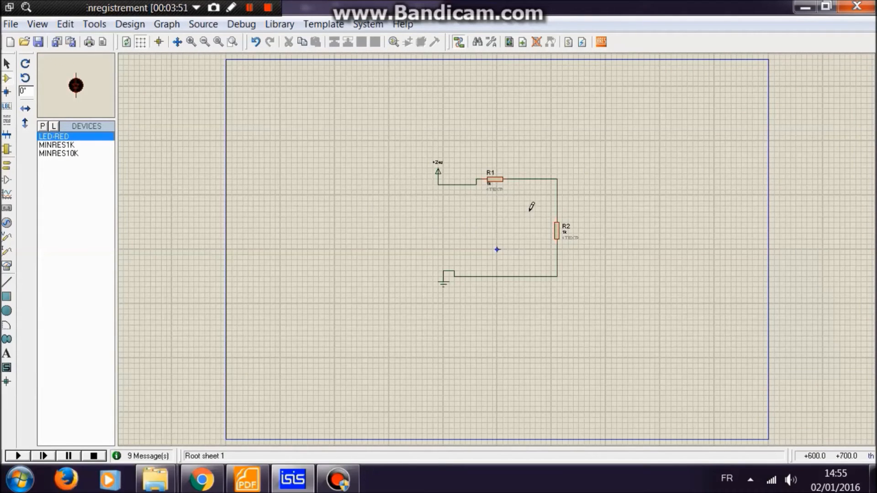
# Place the red LED inside the loop near R2 and move it up between R1 and R2
pyautogui.click(555, 224)
pyautogui.click(534, 218)
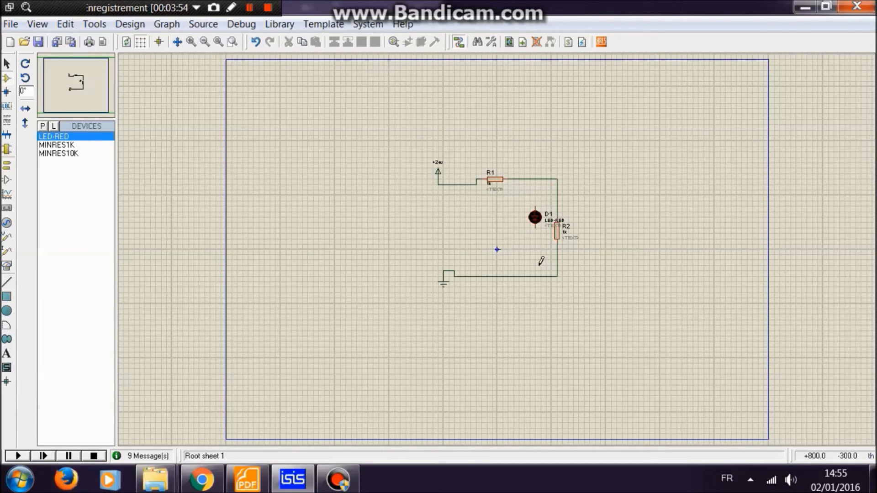
pyautogui.click(535, 218)
pyautogui.moveTo(540, 224); pyautogui.dragTo(540, 201)
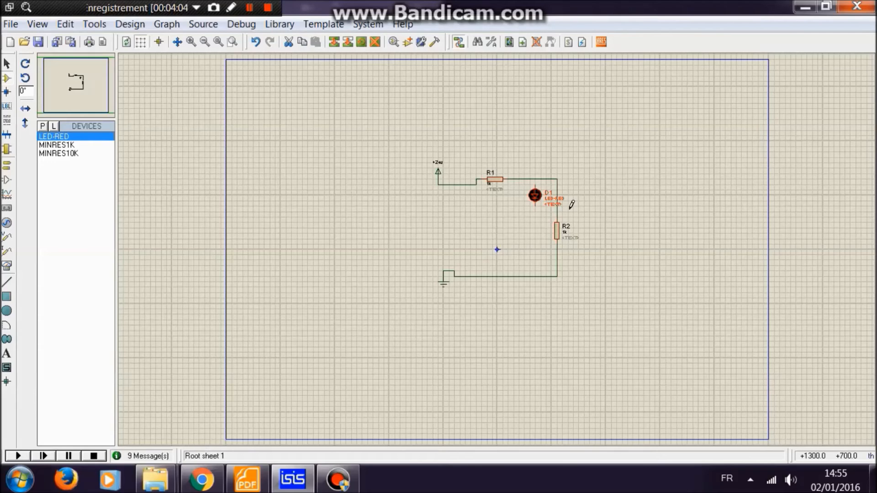
# Delete the direct wire between R1 and R2 and wire the LED in series between the two resistors
pyautogui.rightClick(552, 174)
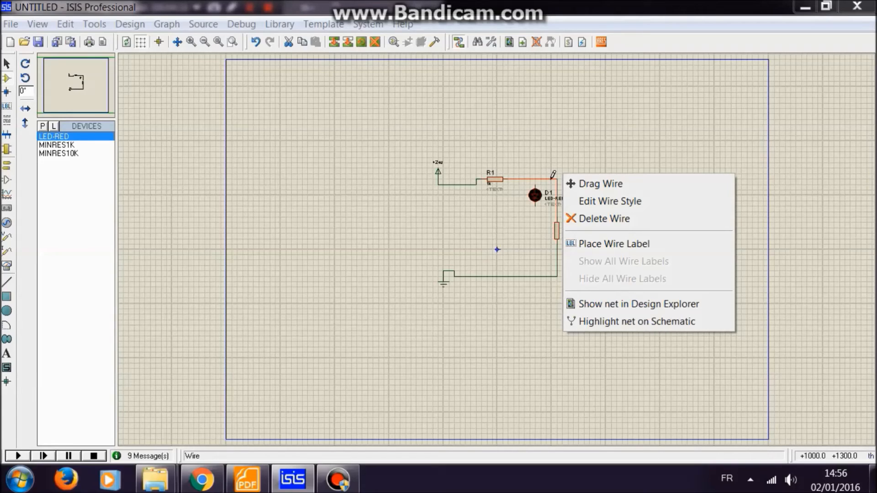
pyautogui.click(602, 220)
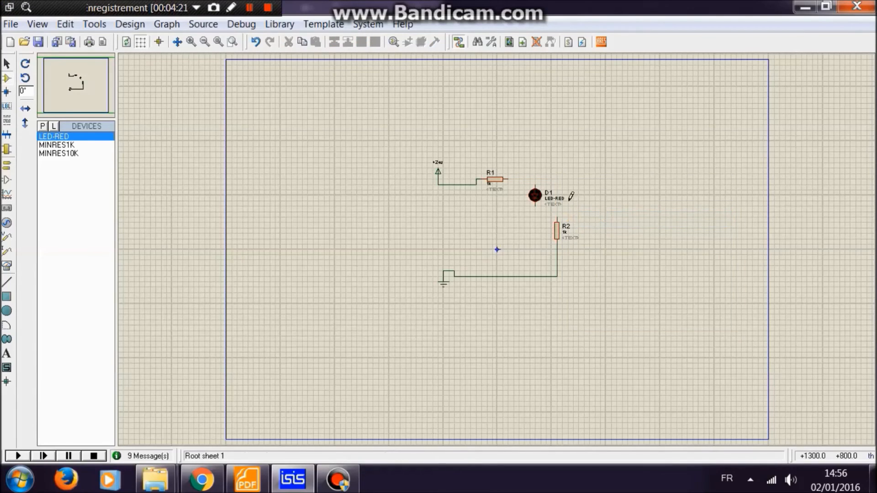
pyautogui.click(535, 183)
pyautogui.click(507, 179)
pyautogui.click(537, 205)
pyautogui.click(557, 219)
# Run the simulation to check the LED's behaviour in the circuit, and stop it
pyautogui.click(17, 456)
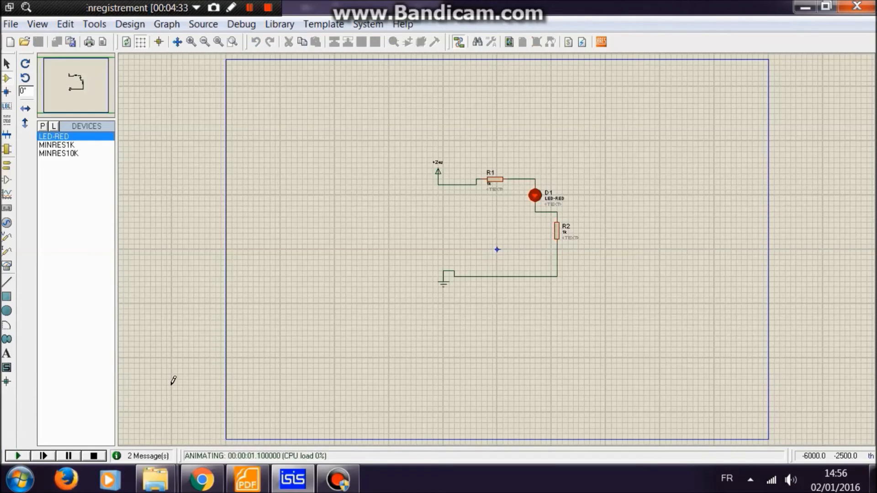
pyautogui.click(94, 455)
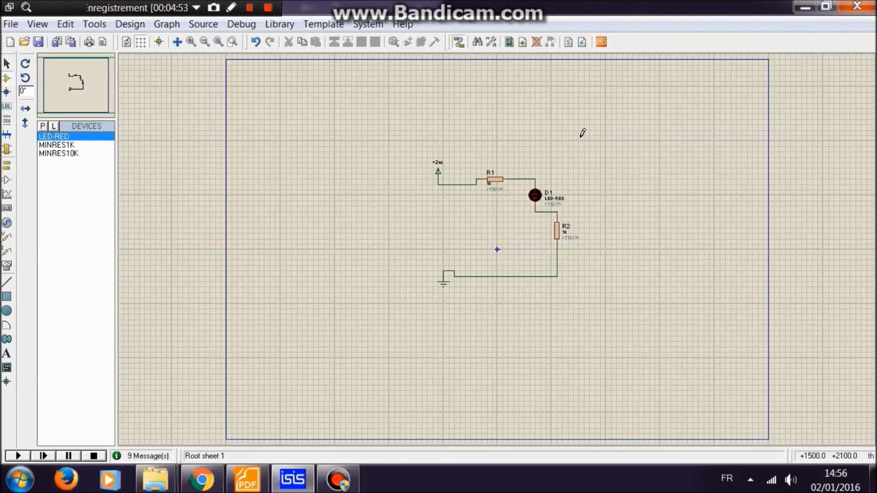
# Place a current probe on the wire between R1 and the LED and run the simulation to read the current
pyautogui.click(9, 251)
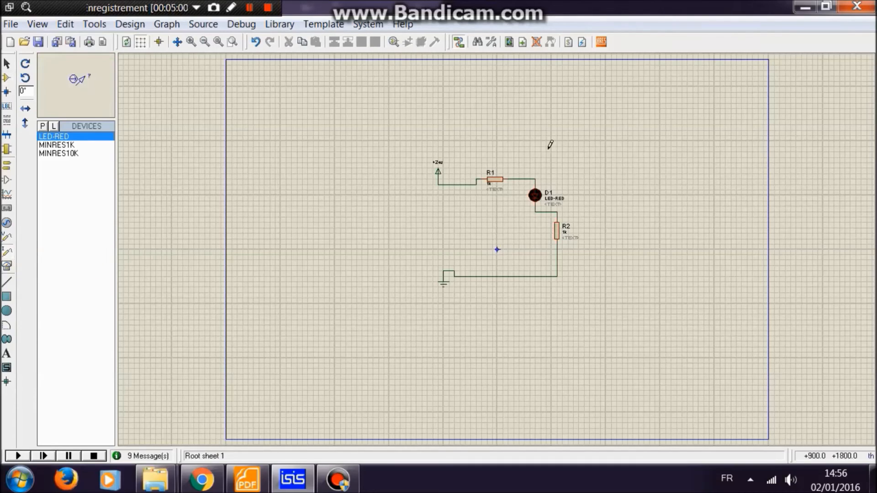
pyautogui.click(526, 177)
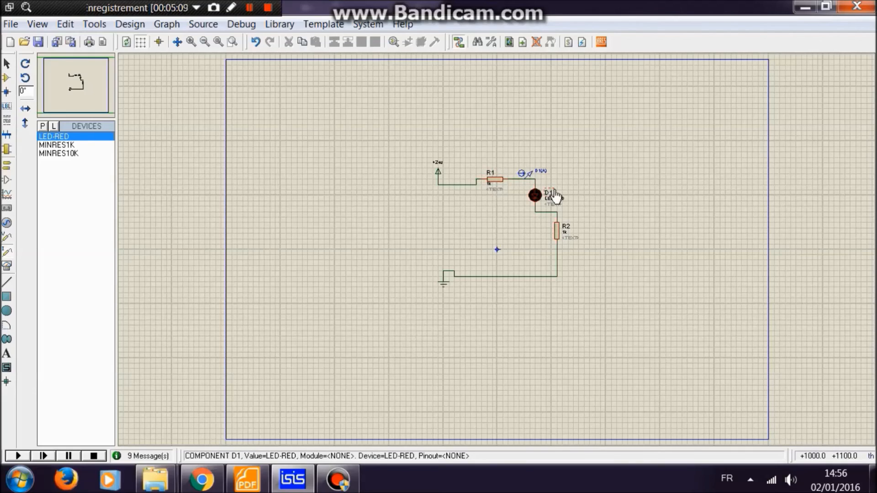
pyautogui.click(18, 454)
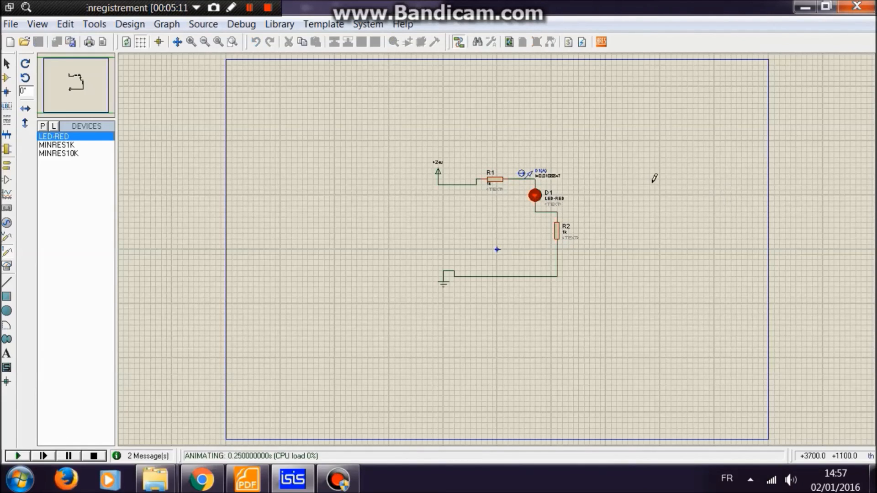
pyautogui.click(191, 43)
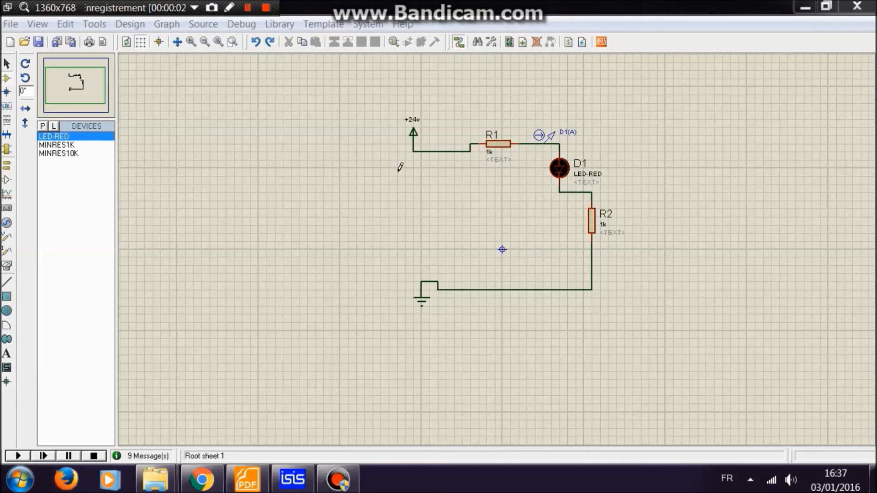
# Place a DC voltmeter below R1, just left of the LED
pyautogui.click(8, 270)
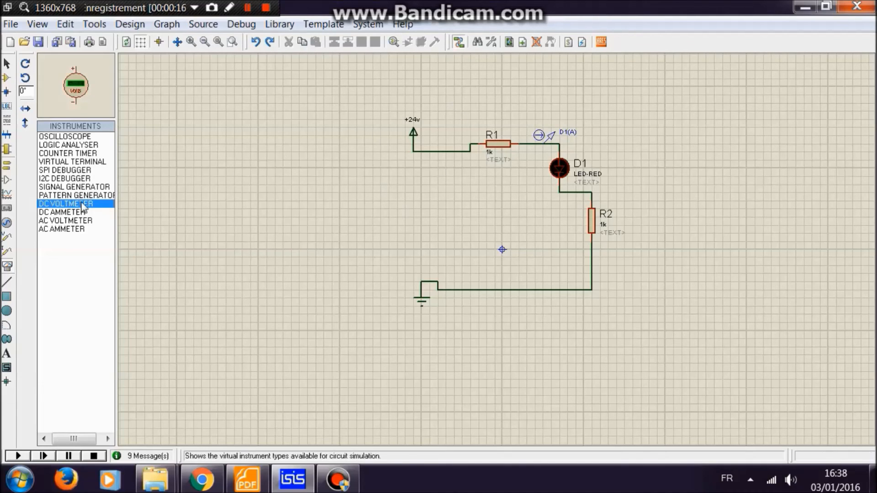
pyautogui.click(524, 187)
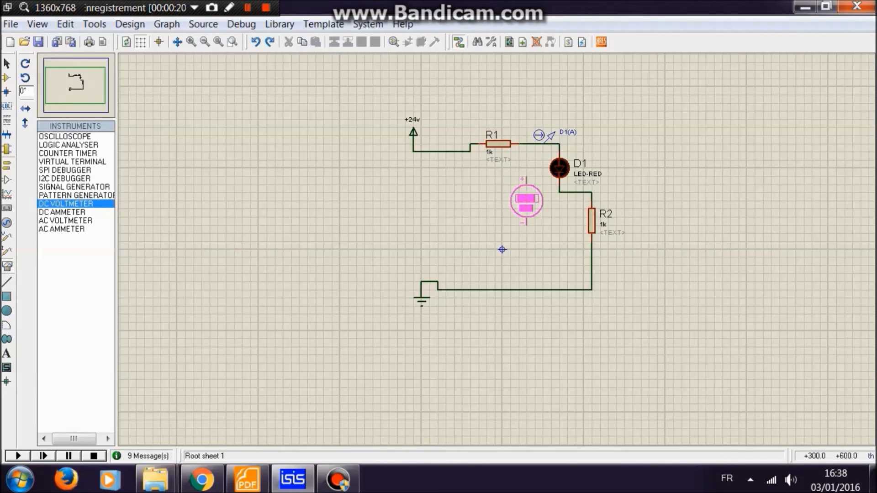
pyautogui.click(530, 195)
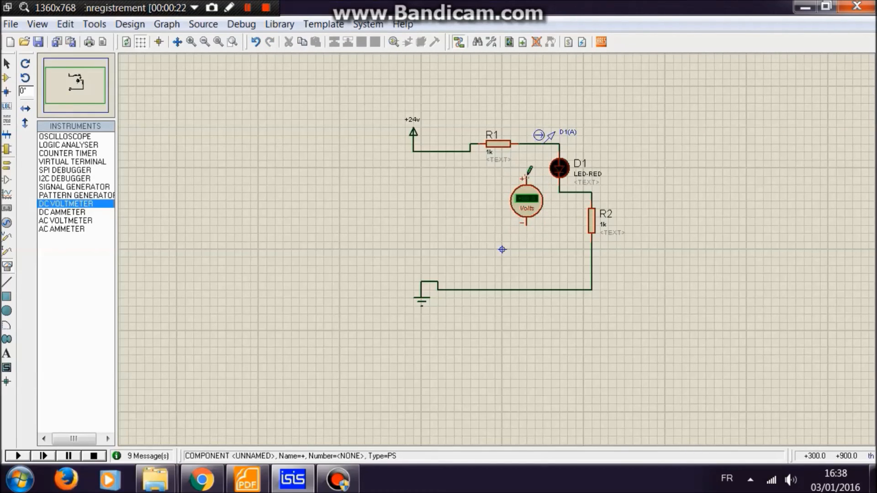
# Wire the voltmeter in parallel across the LED, positive side towards R1, and run the simulation to measure its voltage
pyautogui.click(526, 178)
pyautogui.click(527, 144)
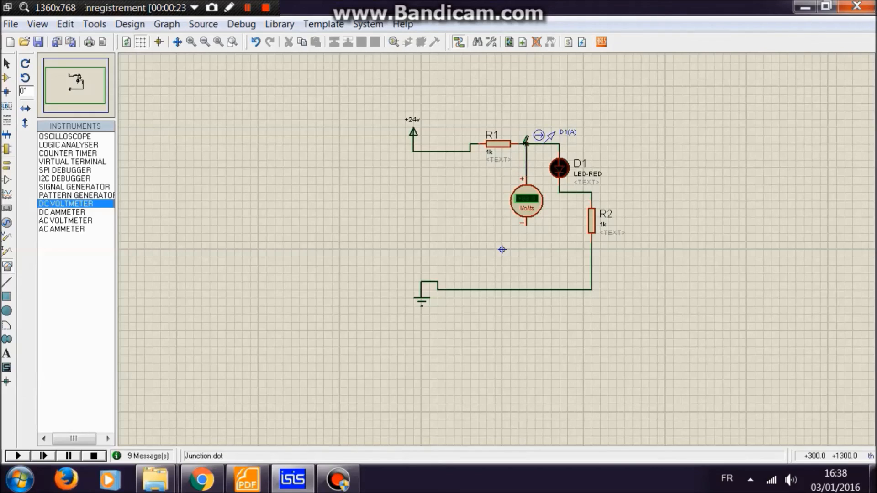
pyautogui.click(528, 222)
pyautogui.click(570, 193)
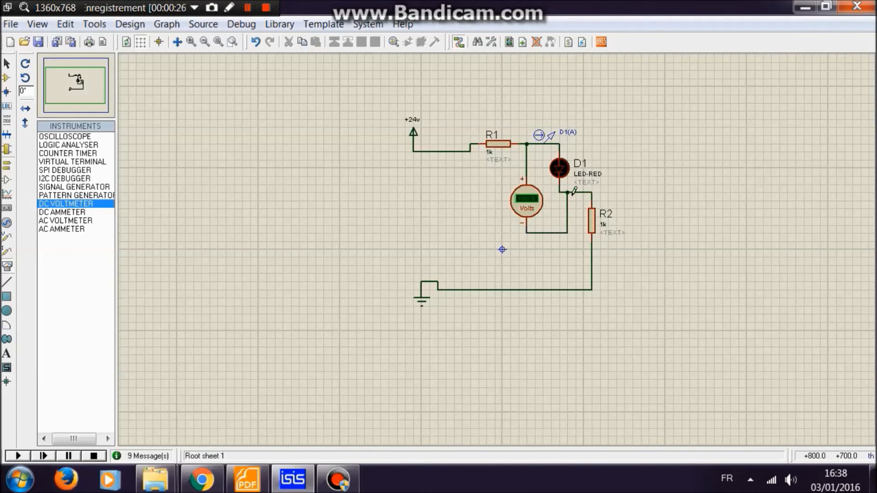
pyautogui.click(18, 456)
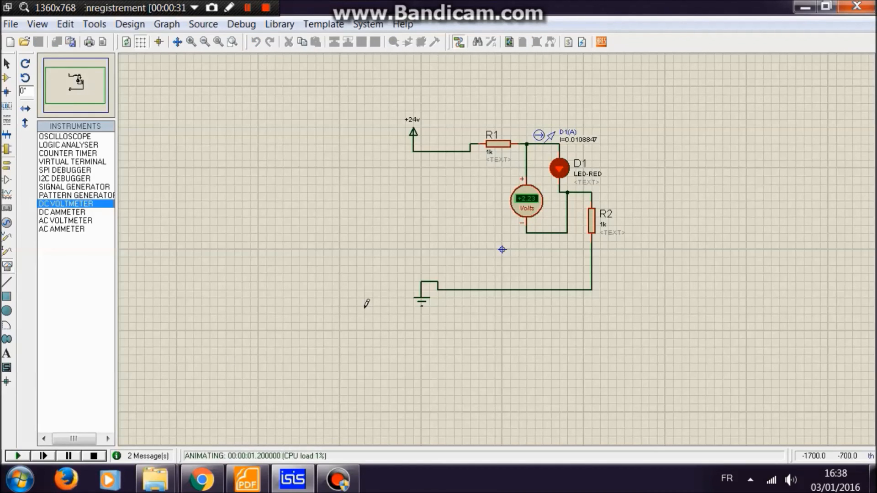